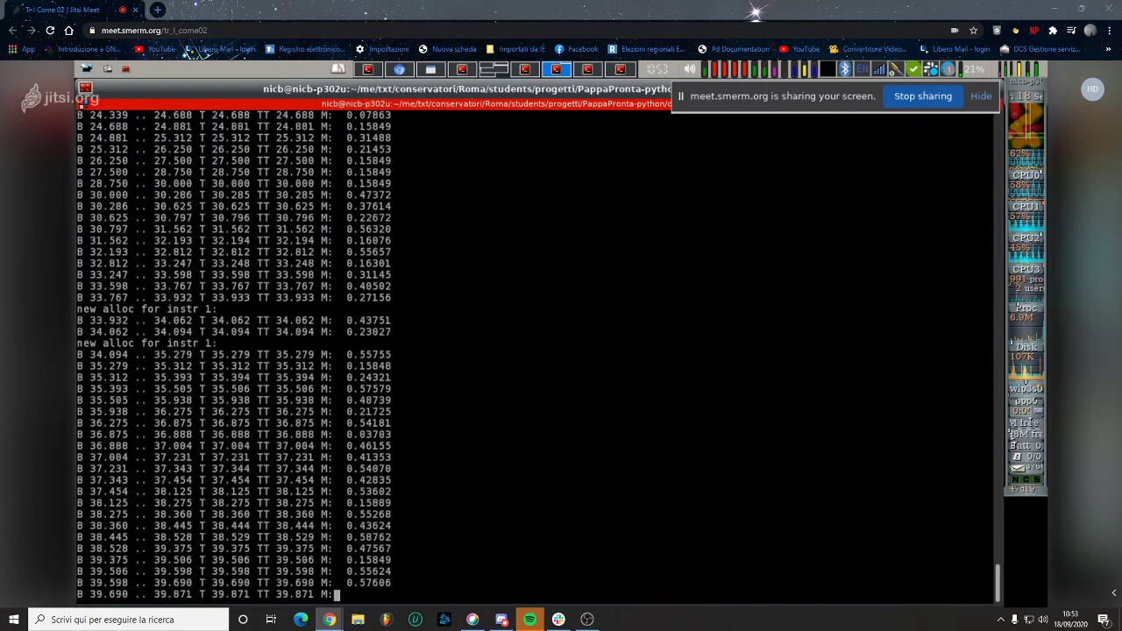
# - List the files in the example folder and open ex01.wav in Audacity from the terminal
pyautogui.write('ls')
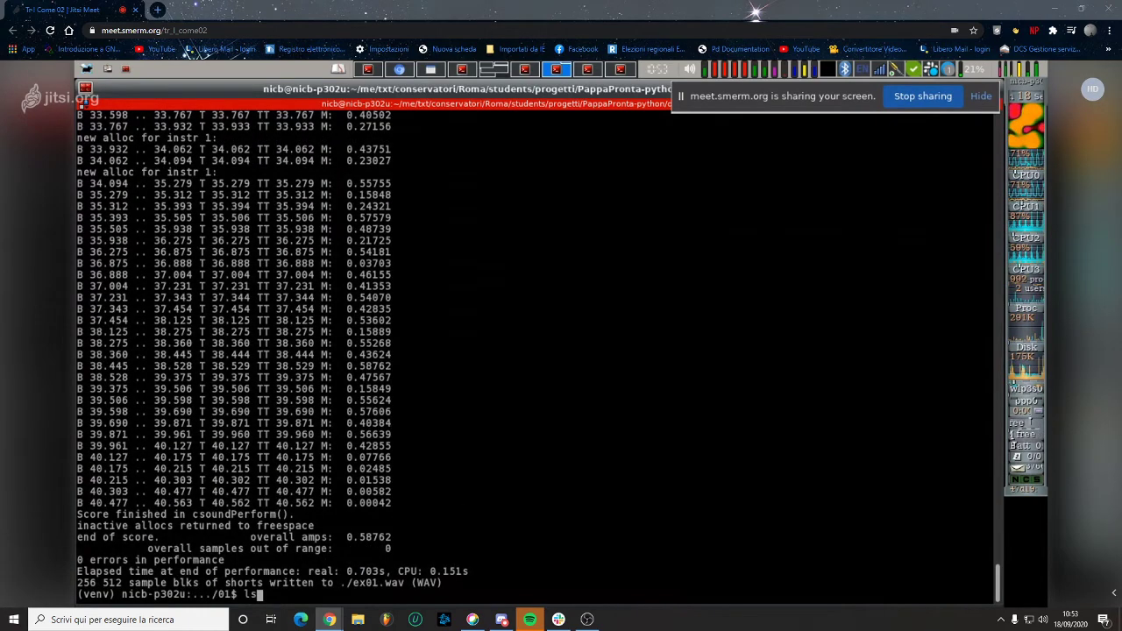
pyautogui.press('Return')
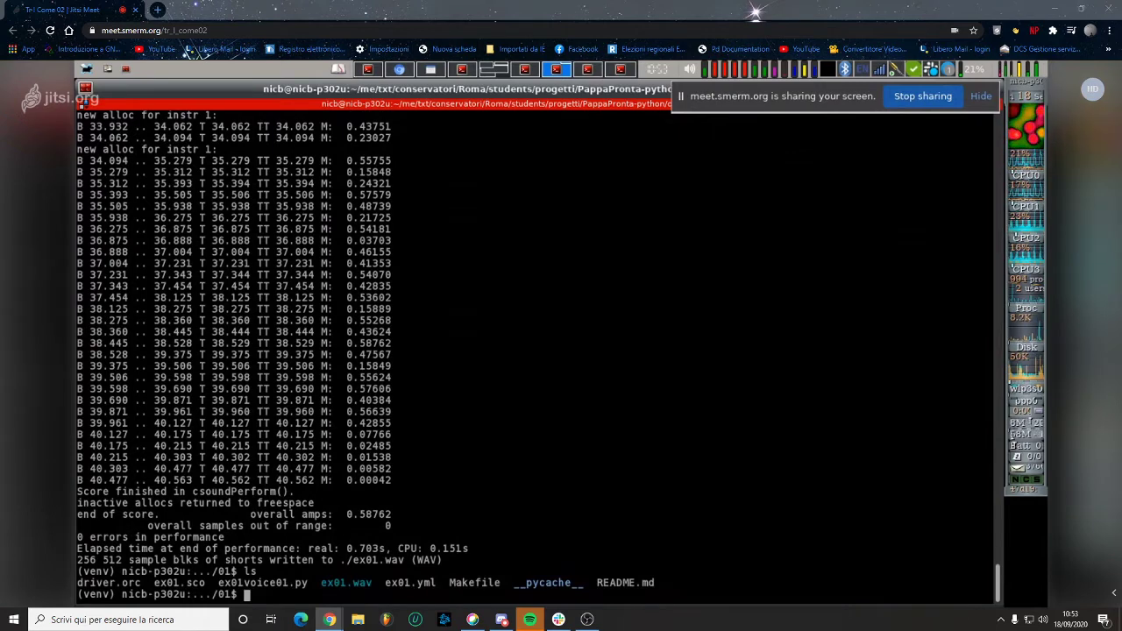
pyautogui.write('e')
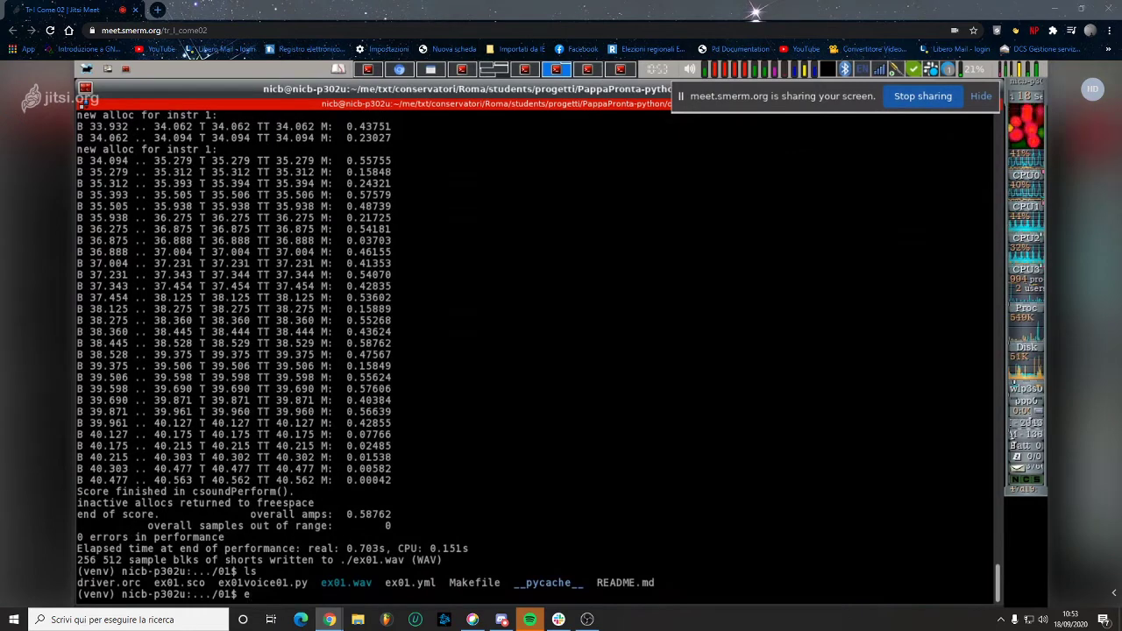
pyautogui.press('BackSpace')
pyautogui.write('au')
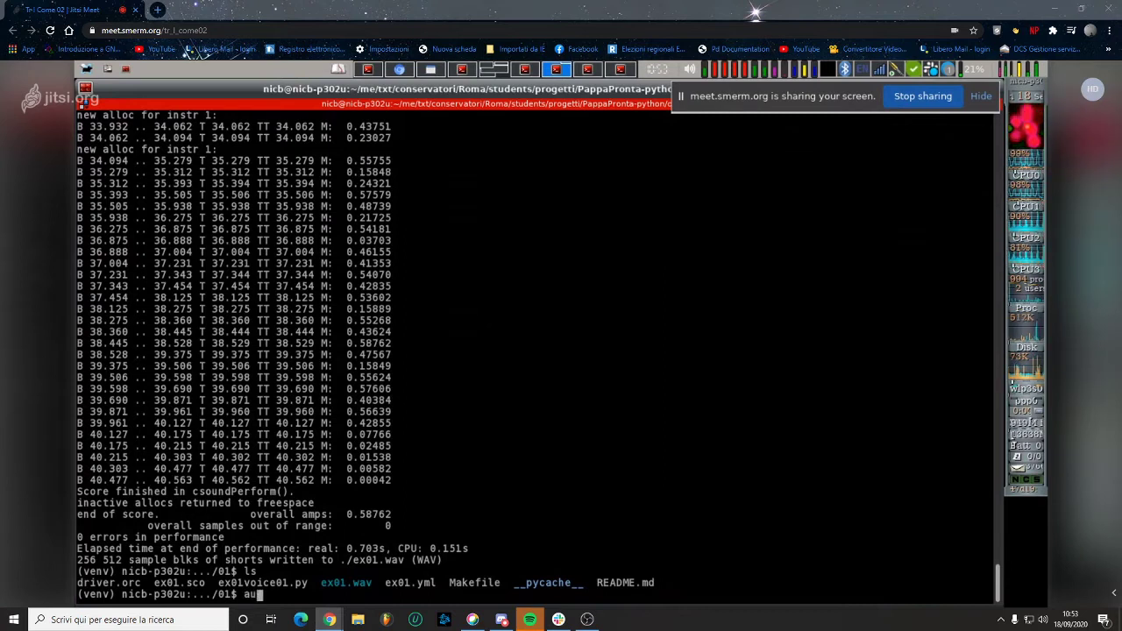
pyautogui.write('d')
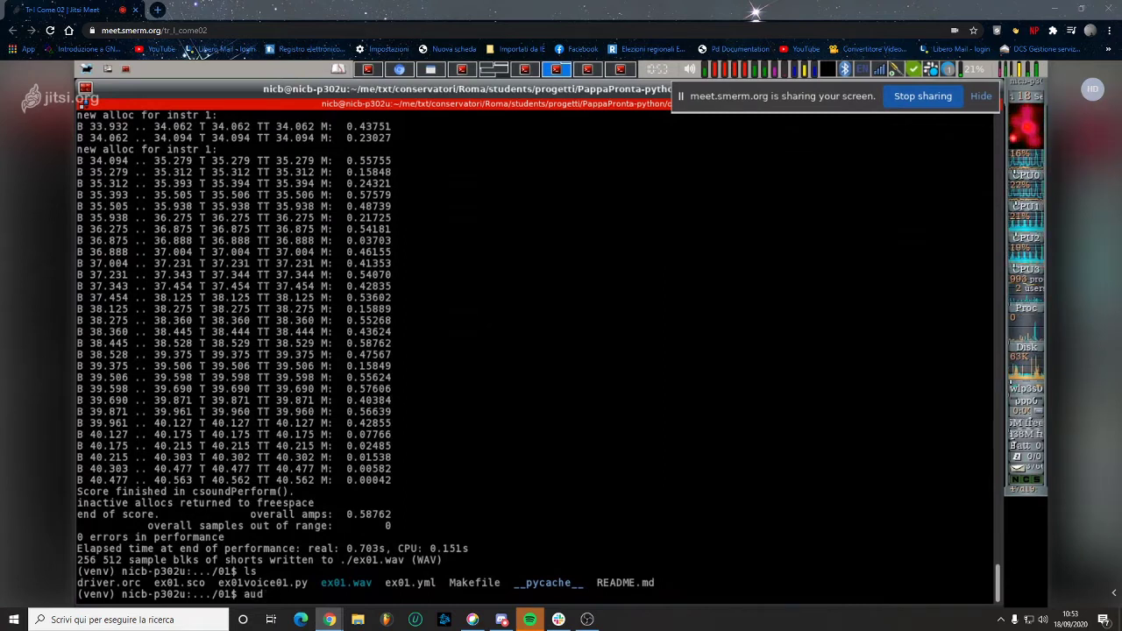
pyautogui.write('acit')
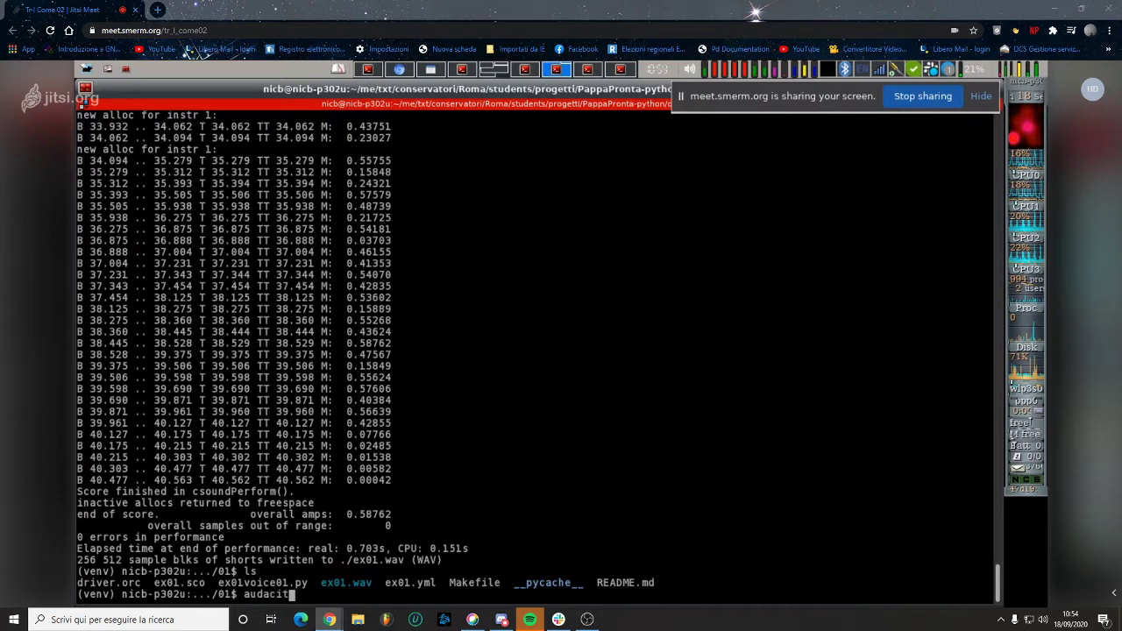
pyautogui.write('y  ex')
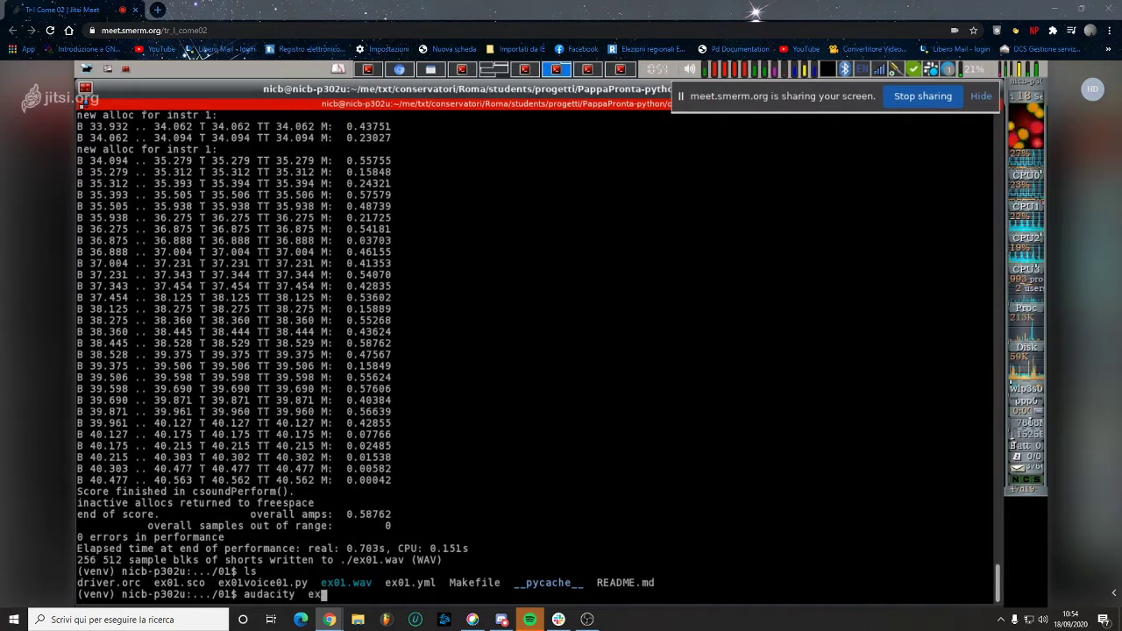
pyautogui.write('01.wav')
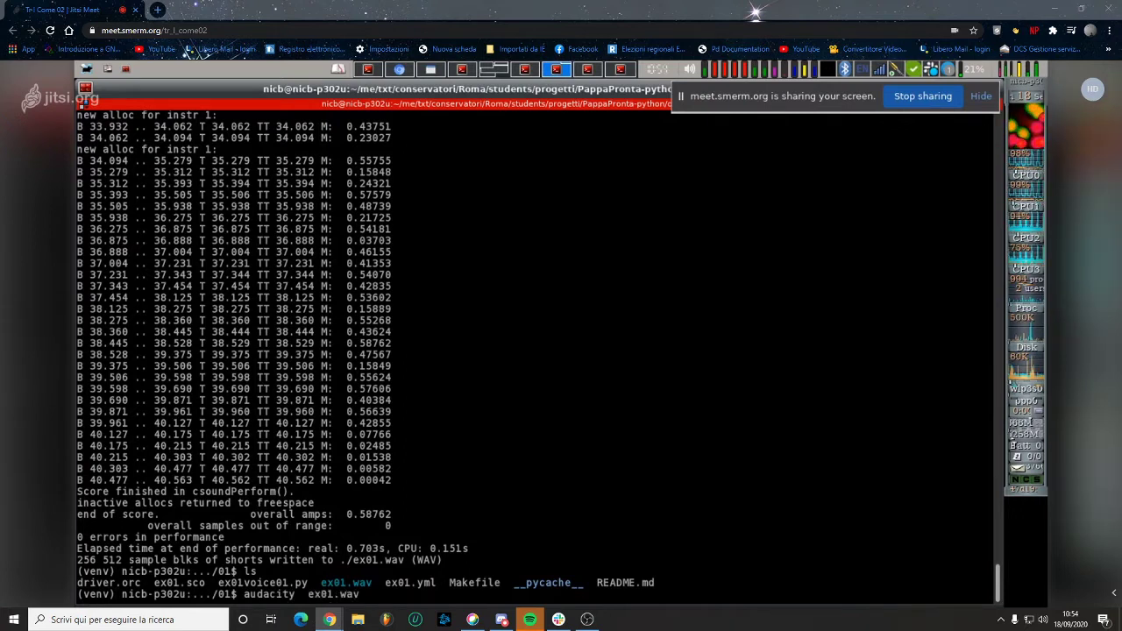
pyautogui.press('Return')
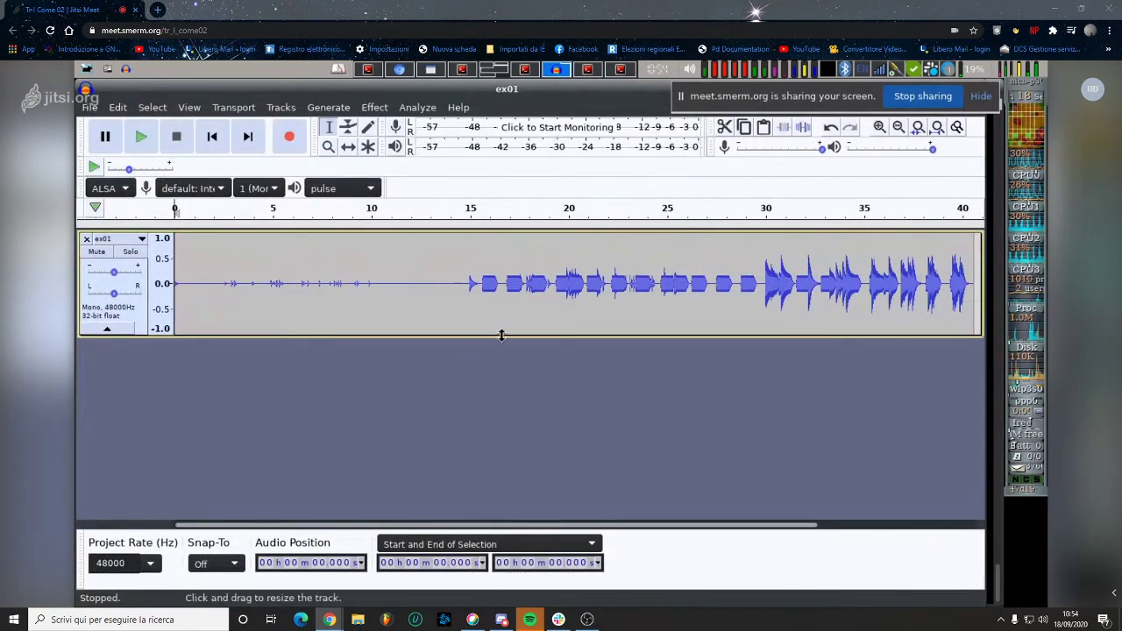
# - Enlarge the ex01 track vertically and set the audio host to JACK Audio Connection Kit, keeping system as the playback device
pyautogui.moveTo(501, 334); pyautogui.dragTo(468, 502)
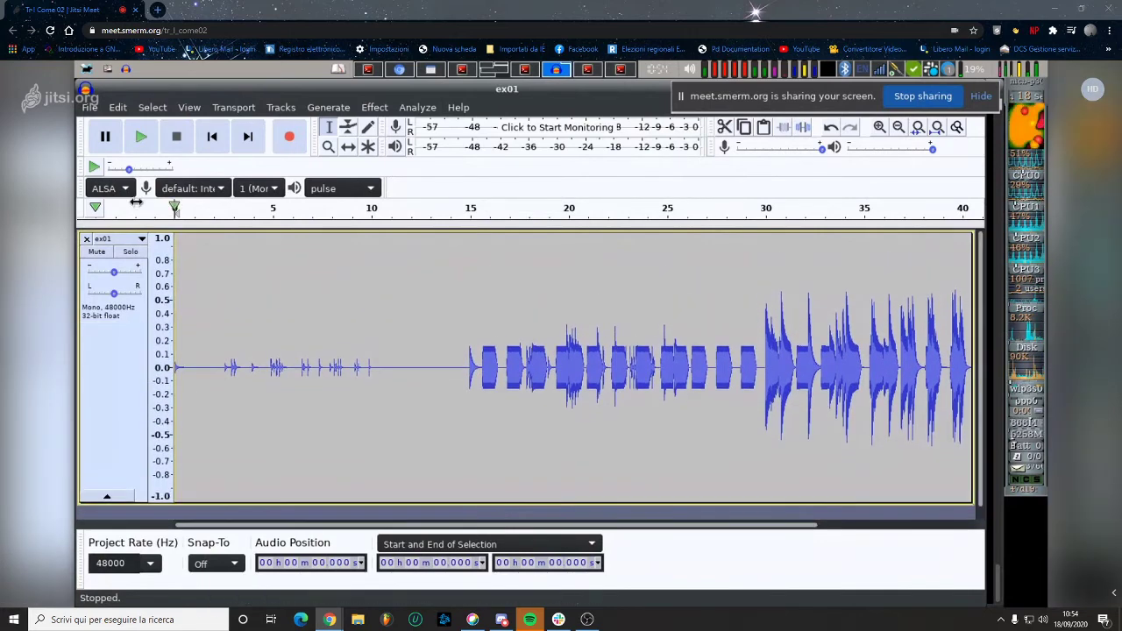
pyautogui.click(125, 189)
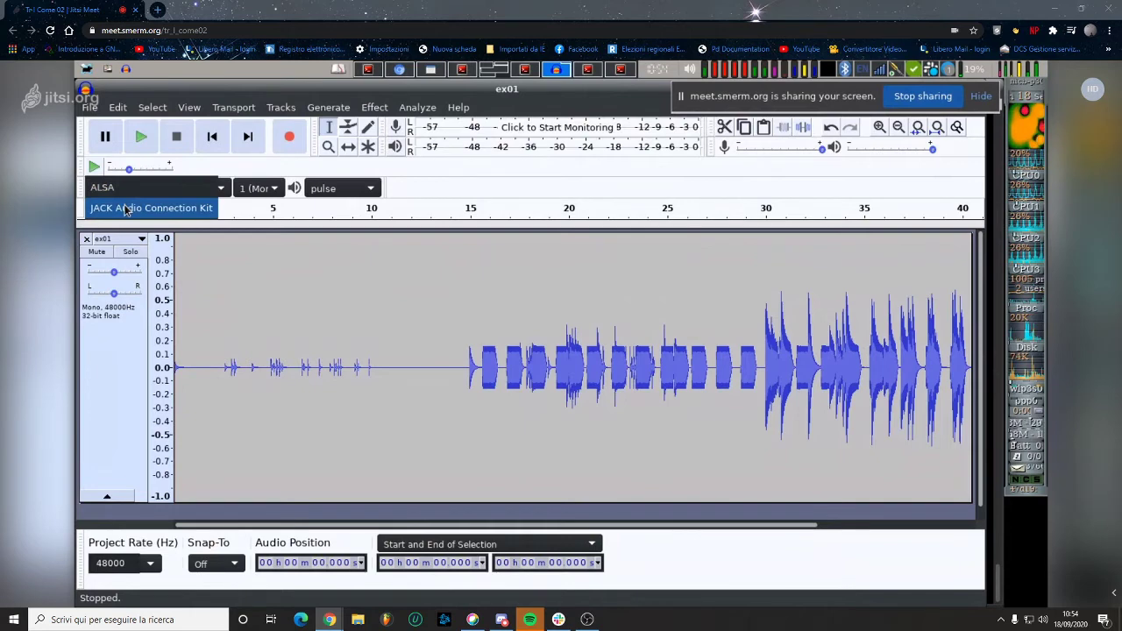
pyautogui.click(124, 208)
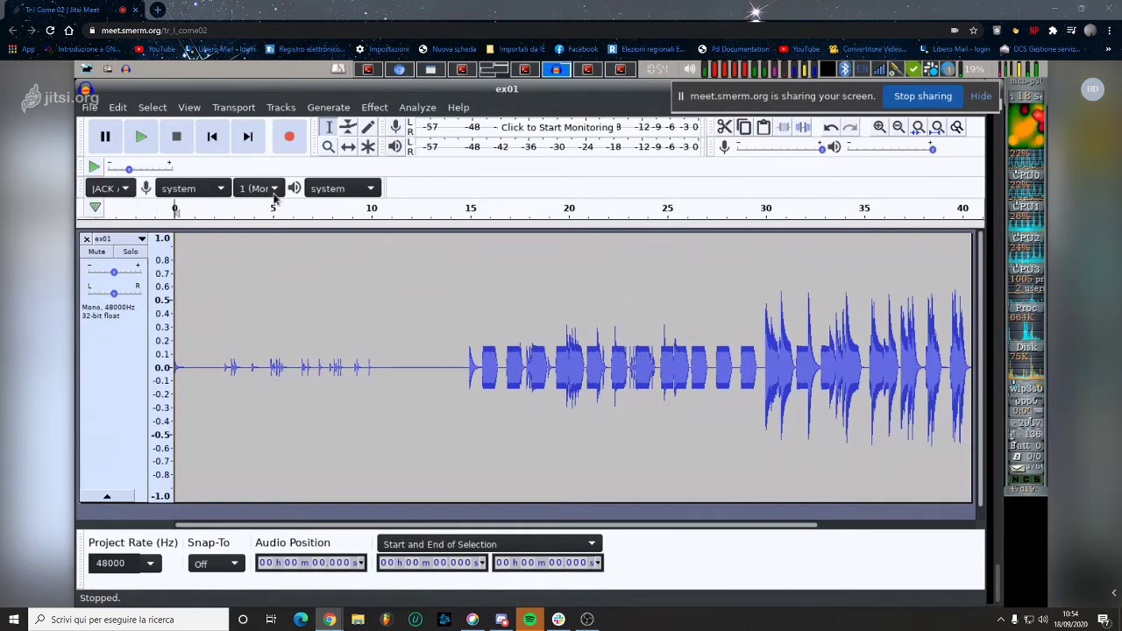
pyautogui.click(339, 189)
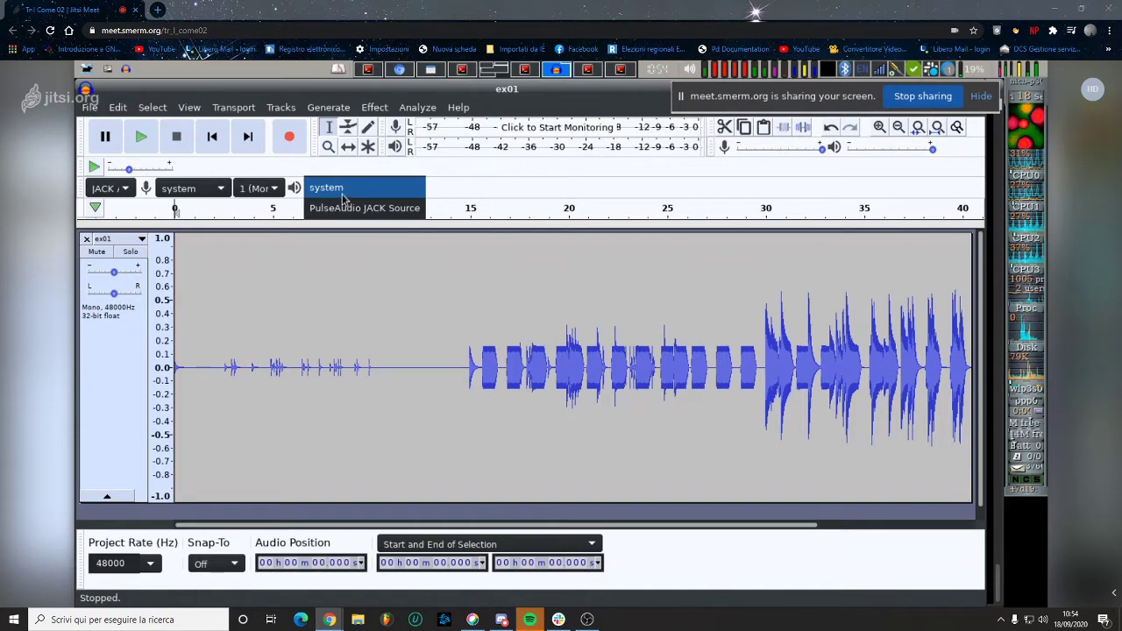
pyautogui.click(452, 208)
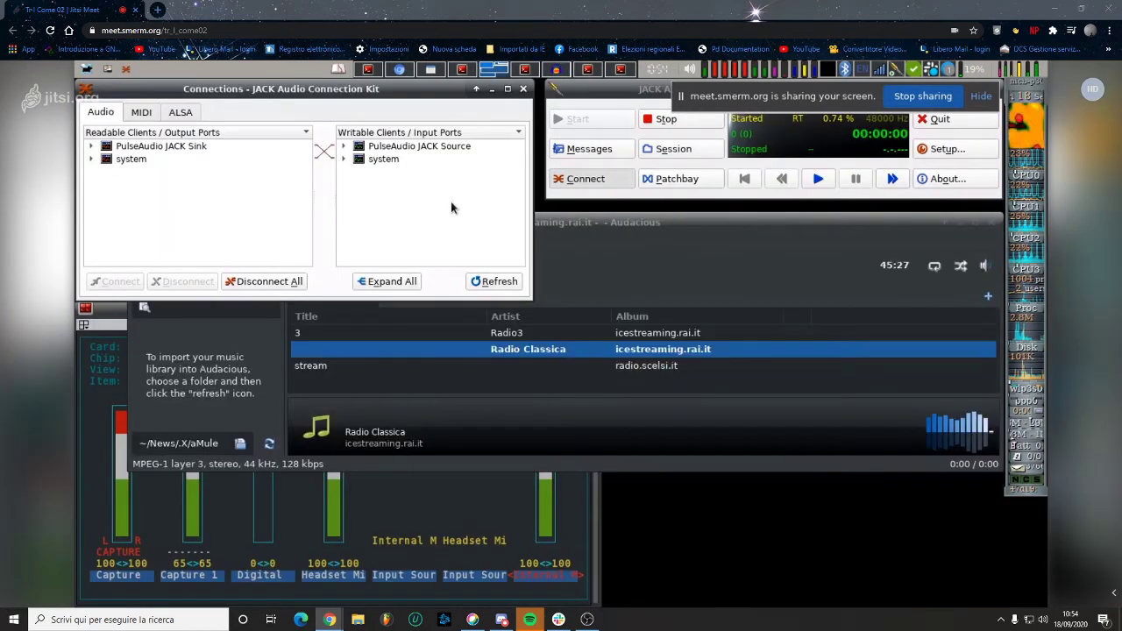
# - Start playing ex01 and connect the PortAudio output to the PulseAudio JACK Source input in the JACK connections
pyautogui.hotkey('alt', 'Tab')
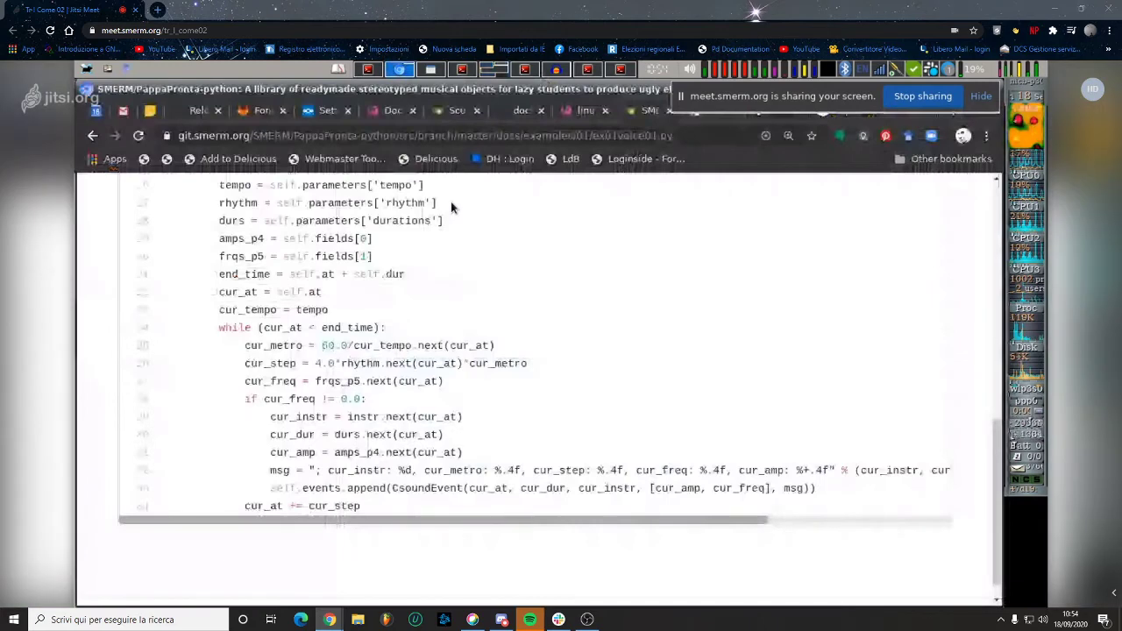
pyautogui.hotkey('alt', 'Tab')
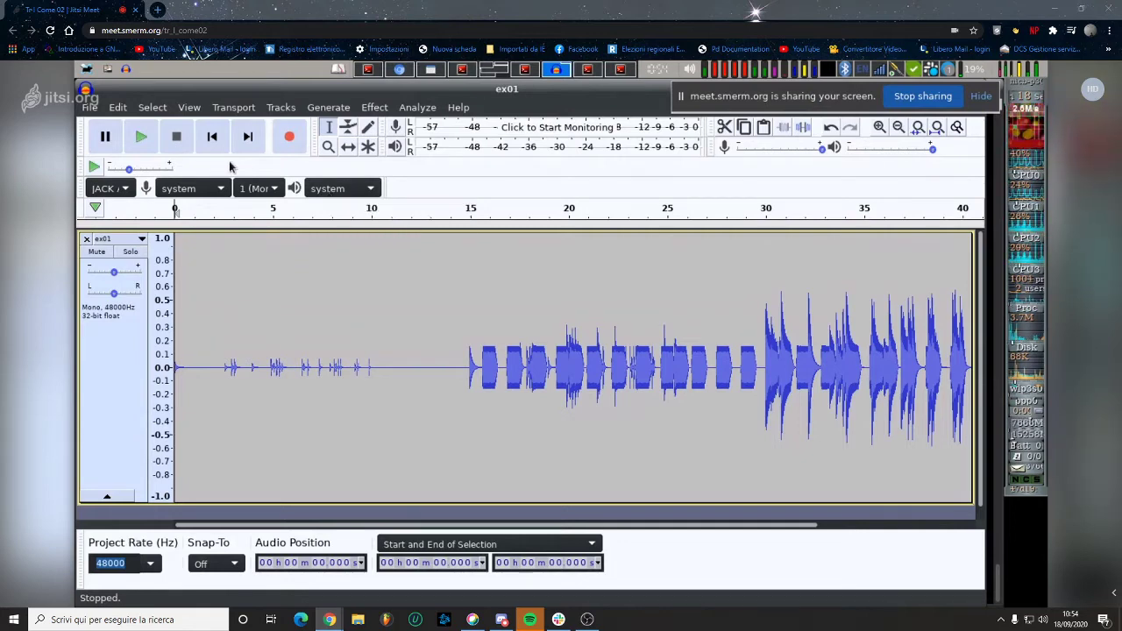
pyautogui.click(143, 137)
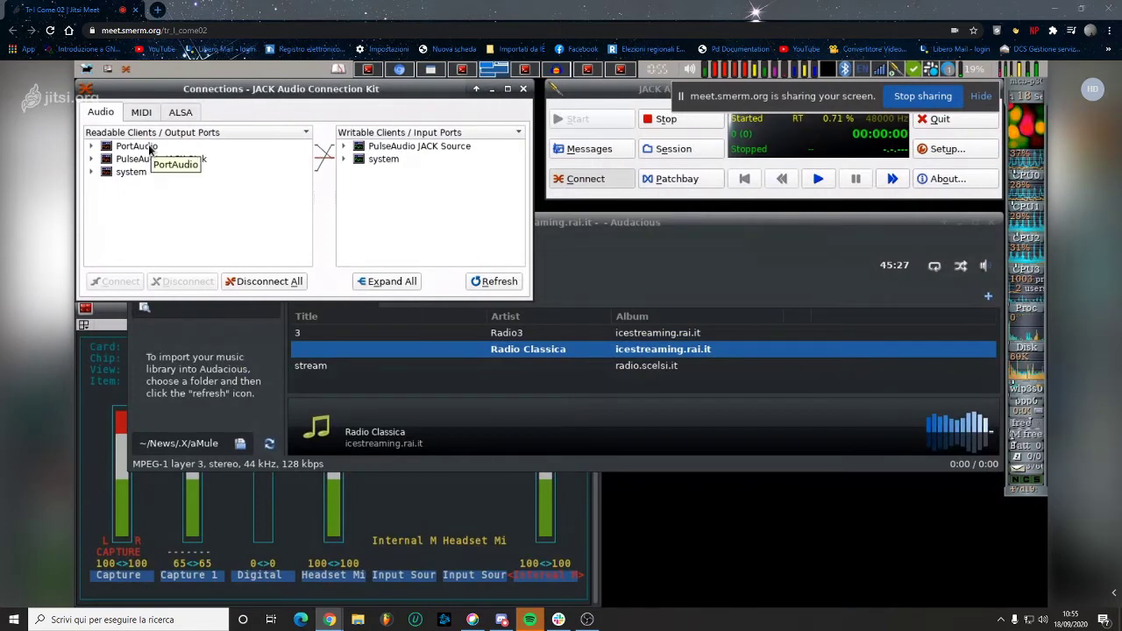
pyautogui.click(149, 149)
pyautogui.moveTo(149, 149); pyautogui.dragTo(386, 147)
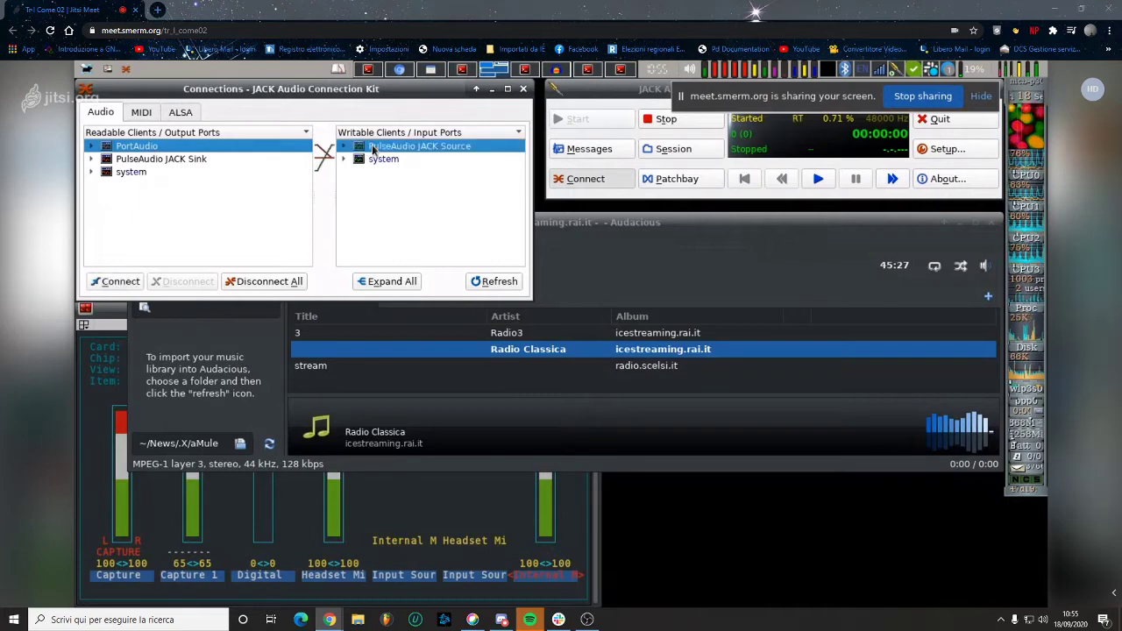
pyautogui.click(126, 283)
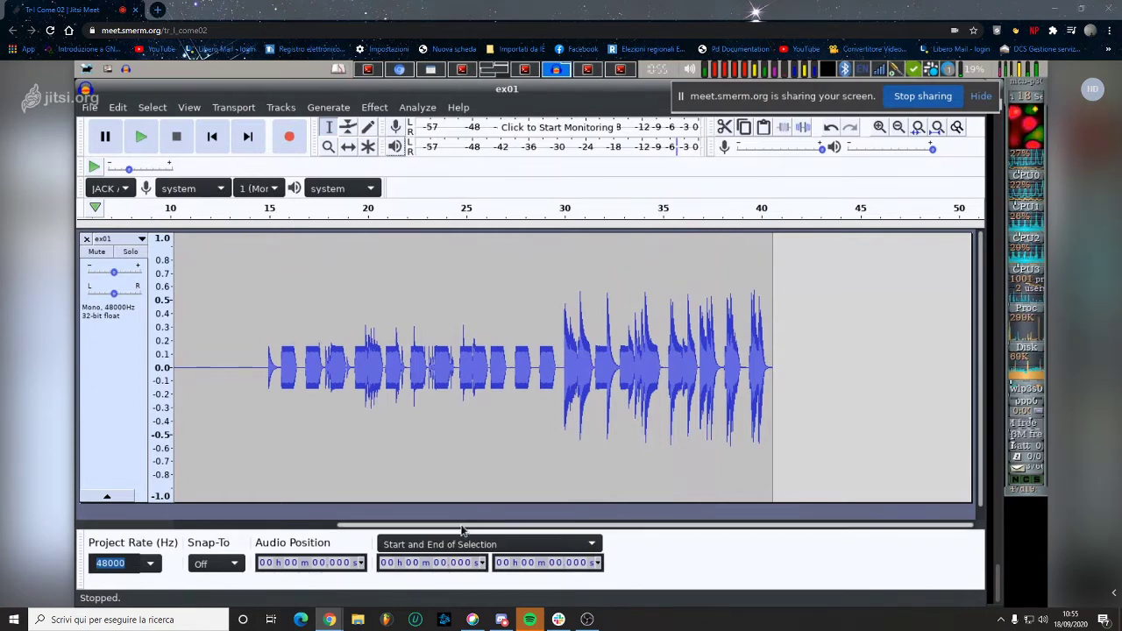
# - Return to the start of the ex01 waveform, make the track slightly taller, and close the project without saving
pyautogui.moveTo(462, 529); pyautogui.dragTo(224, 528)
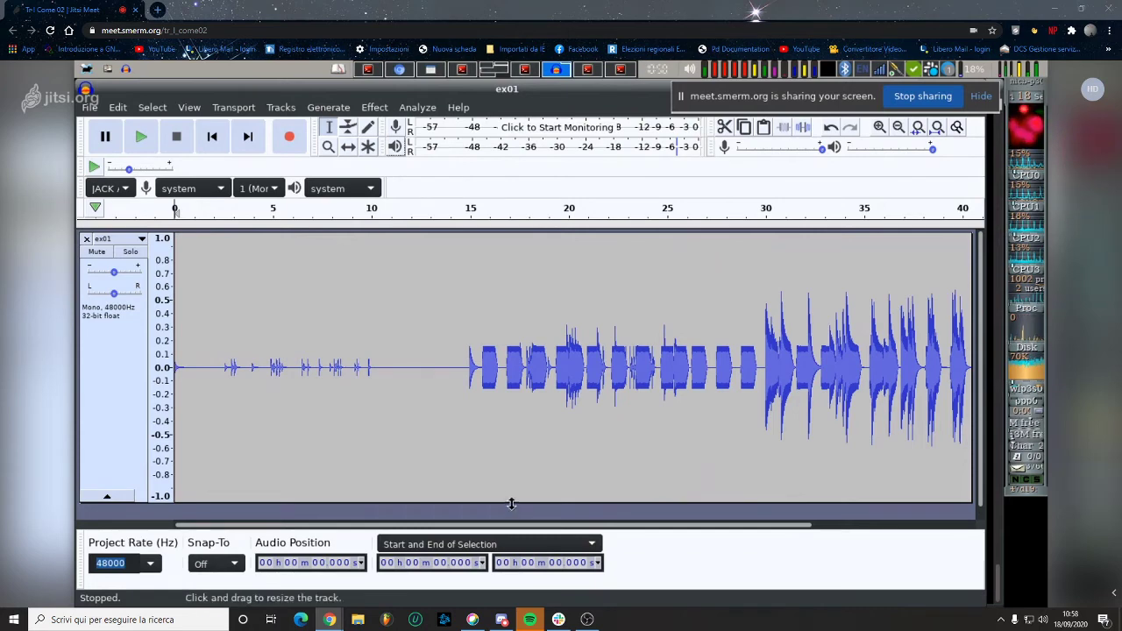
pyautogui.moveTo(512, 504); pyautogui.dragTo(510, 513)
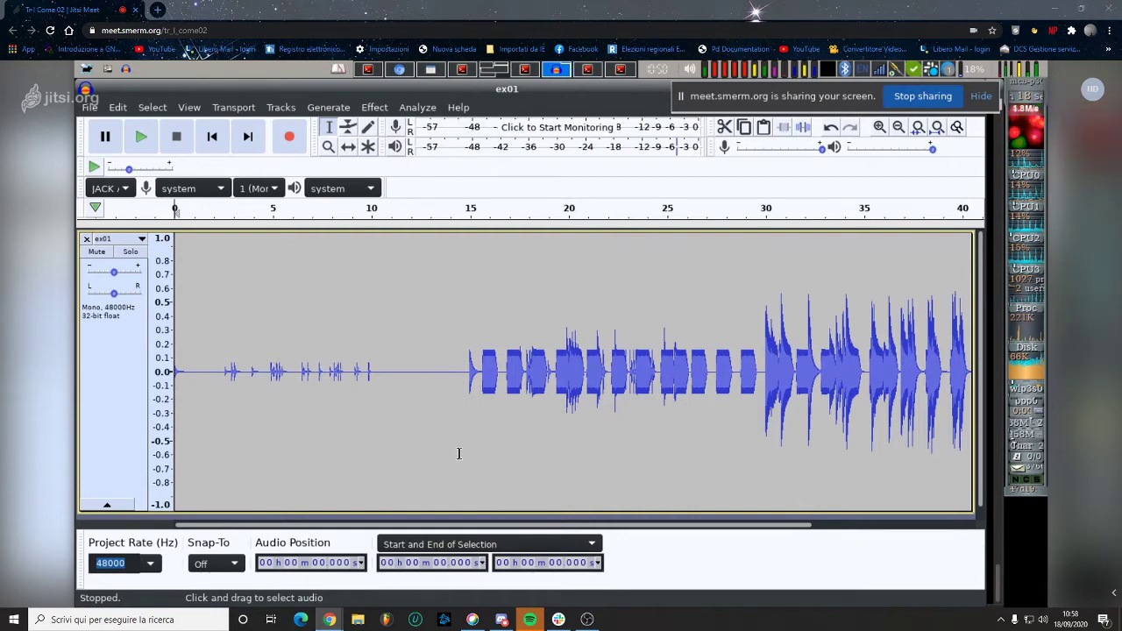
pyautogui.hotkey('ctrl', 'w')
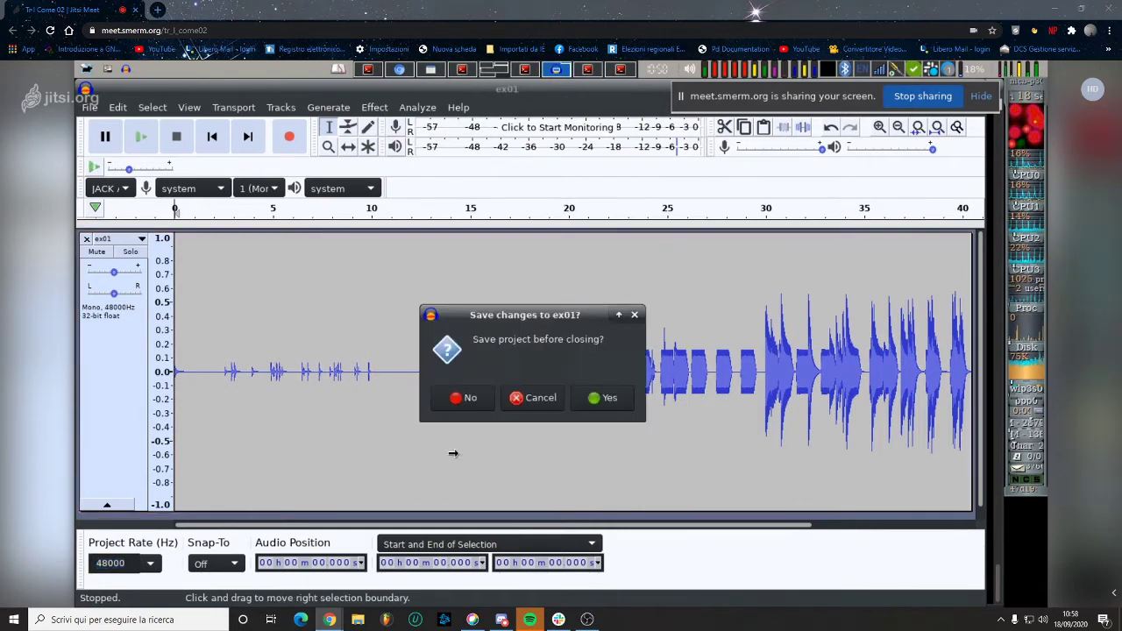
pyautogui.click(465, 399)
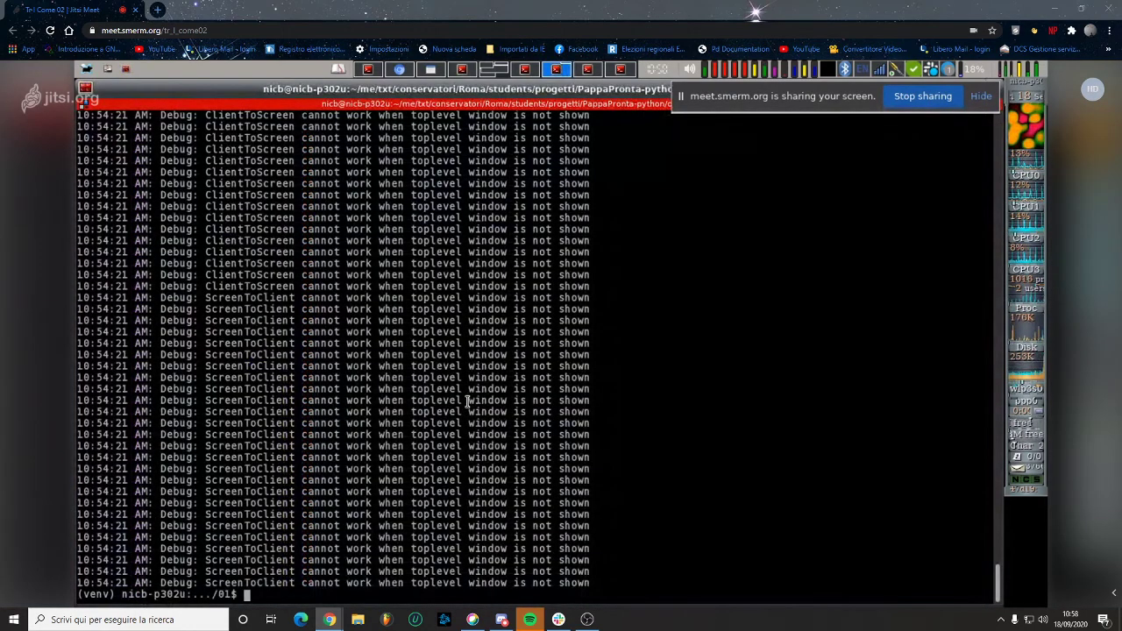
# - Switch to the browser and examine the Ex01Voice01 class and its generate function in ex01voice01.py
pyautogui.hotkey('alt', 'Tab')
pyautogui.scroll(3, 489, 432)
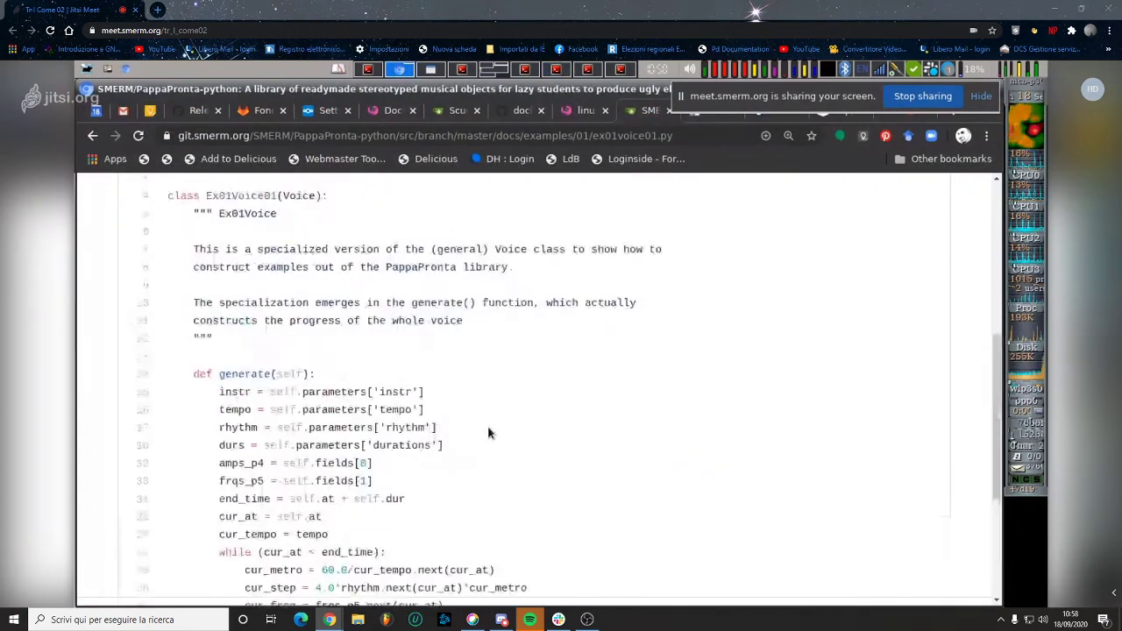
pyautogui.scroll(-1, 489, 432)
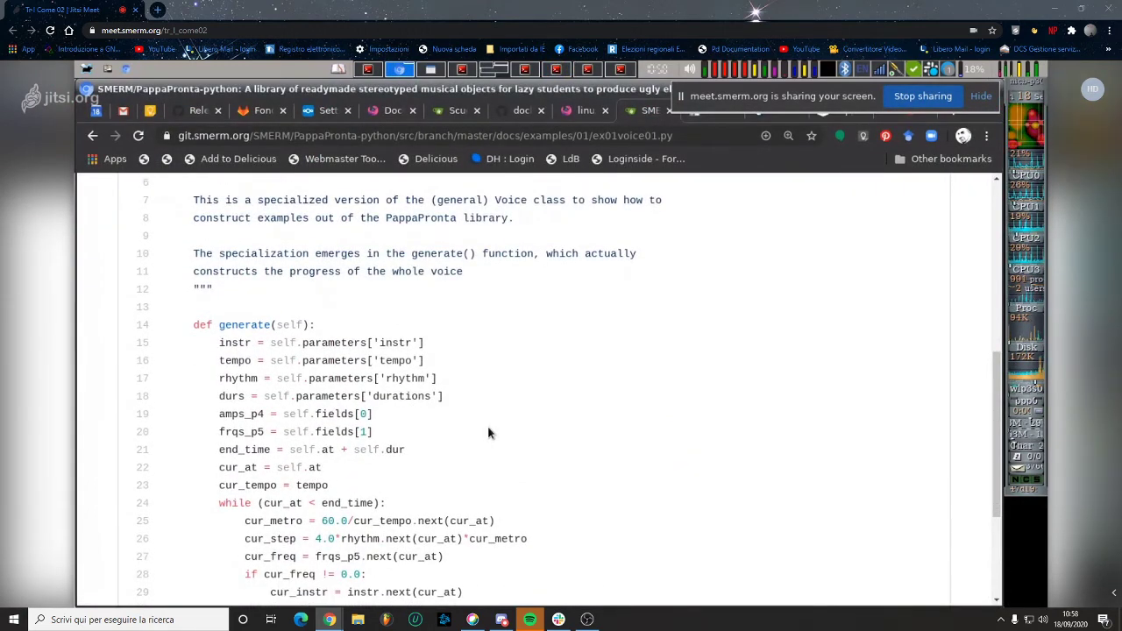
pyautogui.scroll(4, 489, 432)
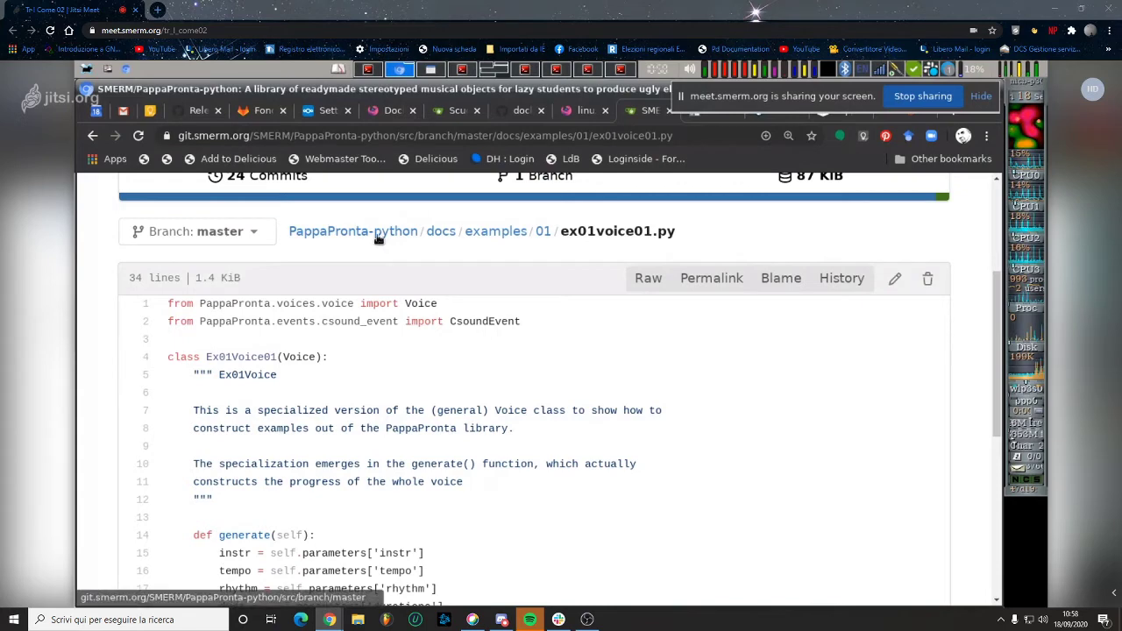
pyautogui.scroll(-3, 405, 310)
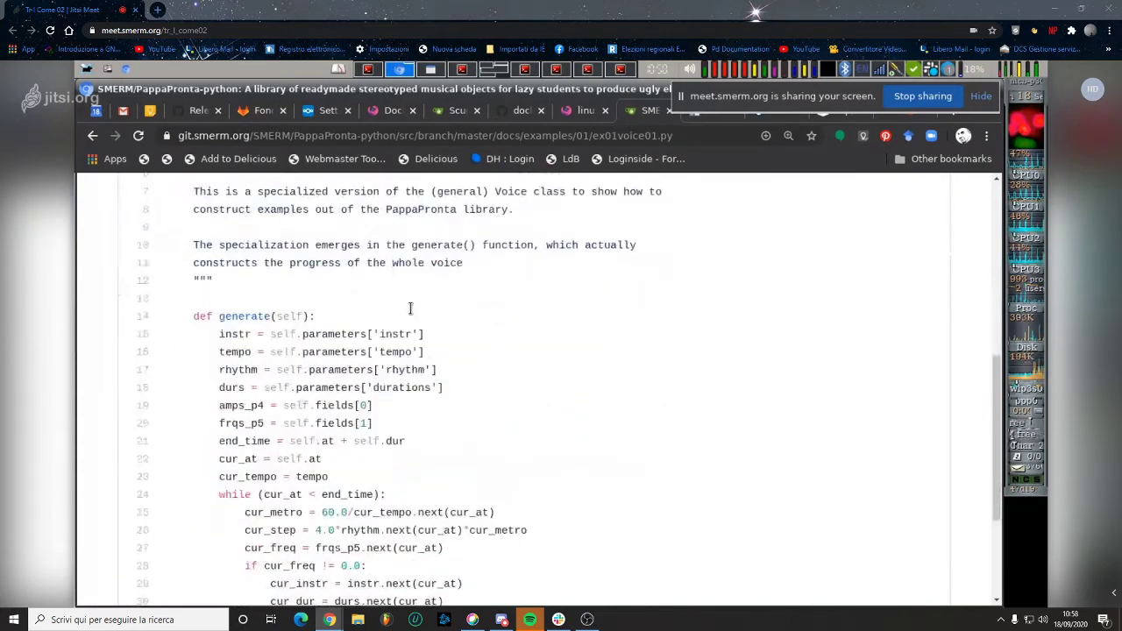
pyautogui.scroll(-2, 411, 314)
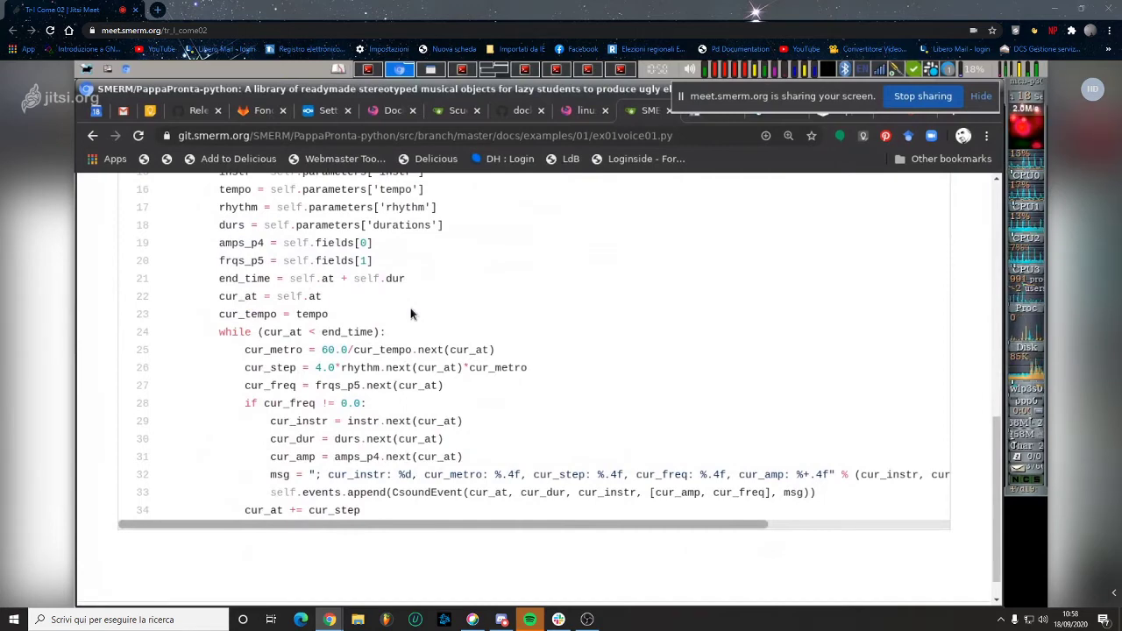
pyautogui.scroll(2, 412, 313)
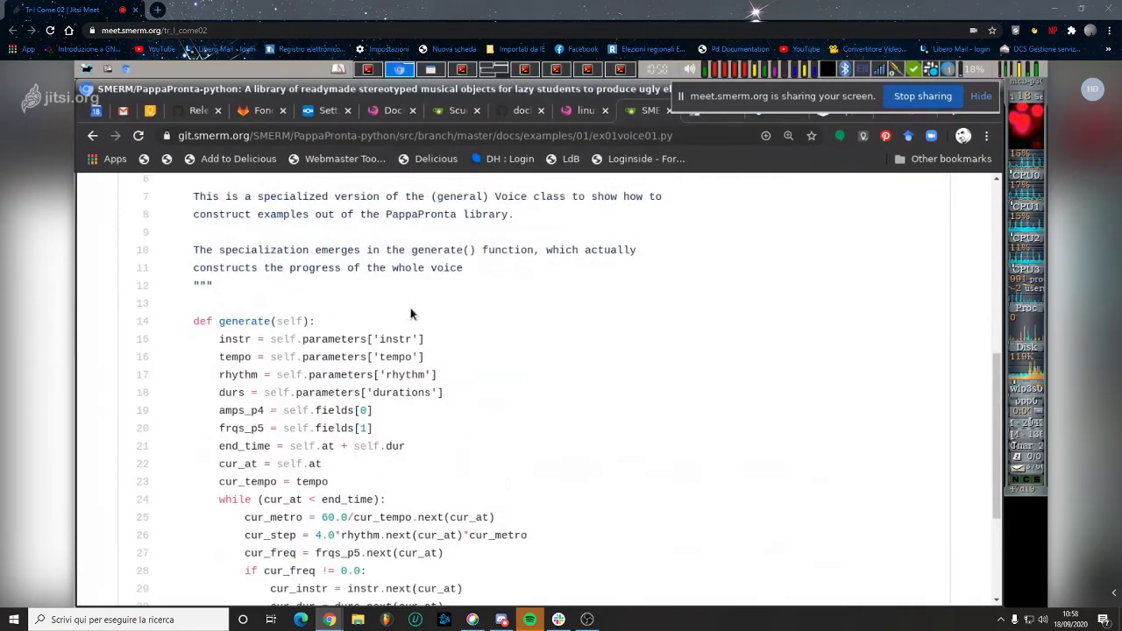
pyautogui.scroll(2, 412, 314)
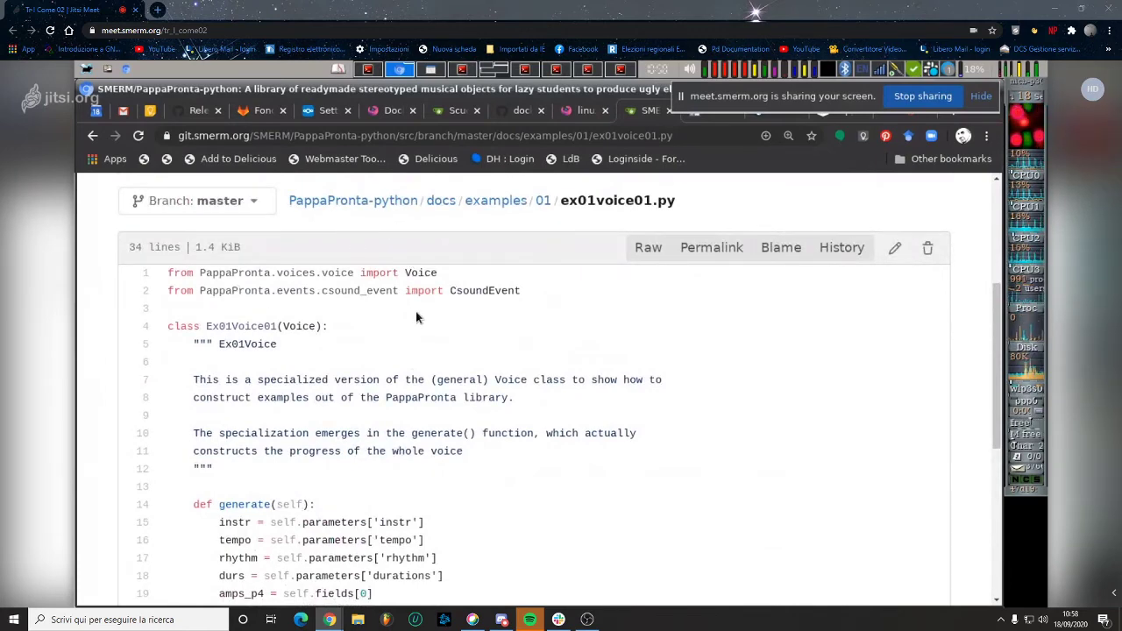
# - Go to the PappaPronta-python repository root and open the patterns folder inside PappaPronta to view its files
pyautogui.click(390, 201)
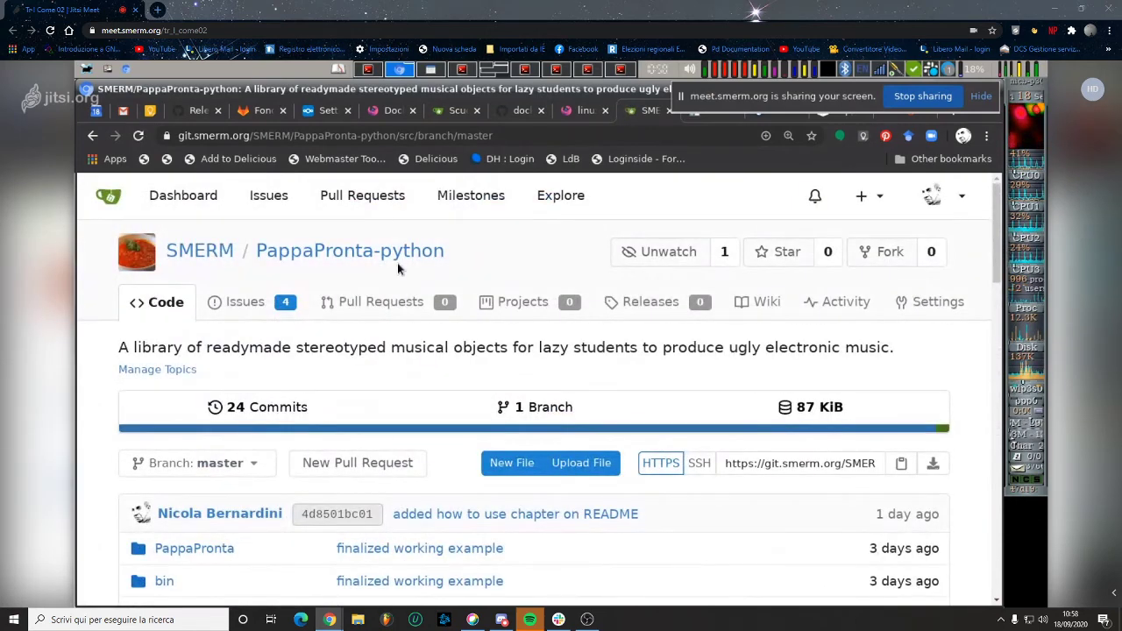
pyautogui.scroll(-5, 399, 268)
pyautogui.scroll(-3, 399, 269)
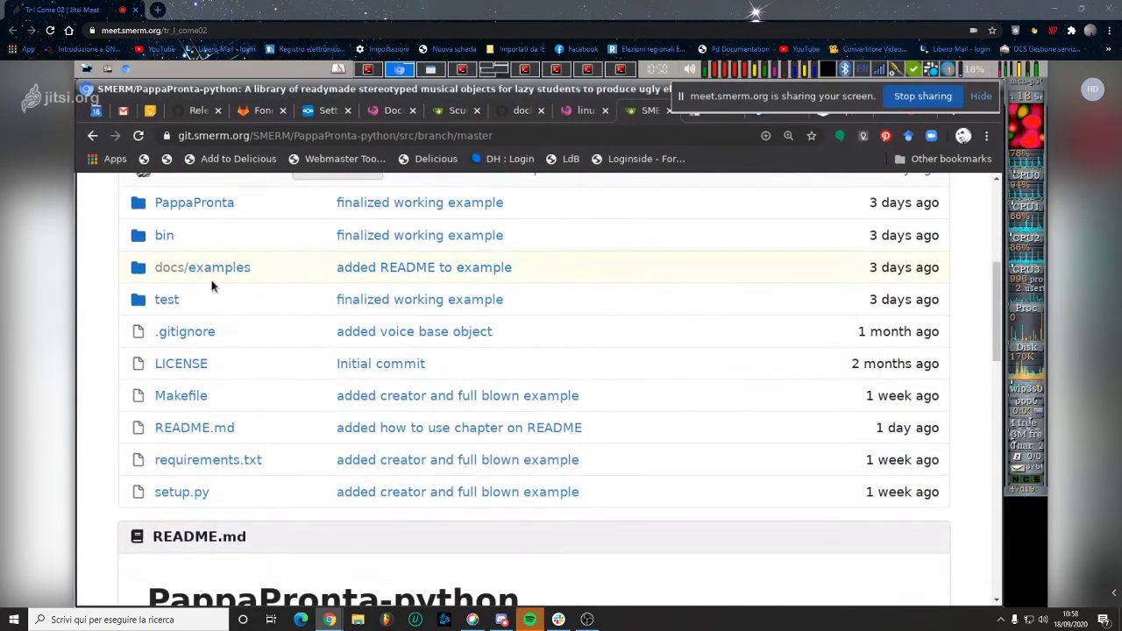
pyautogui.scroll(1, 211, 279)
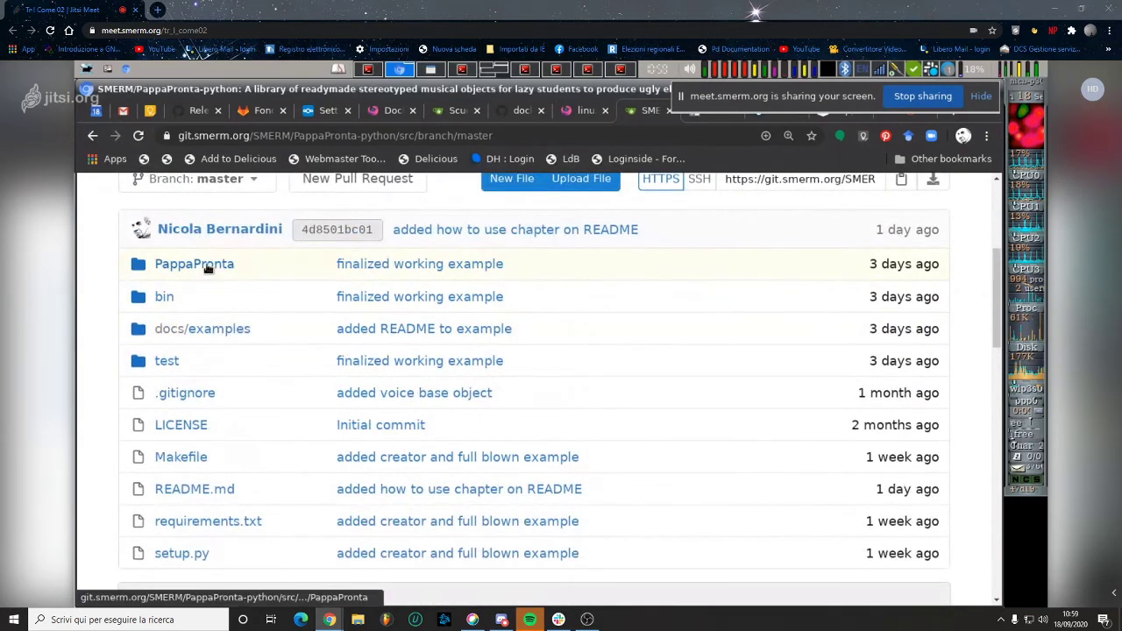
pyautogui.click(209, 266)
pyautogui.scroll(-2, 260, 336)
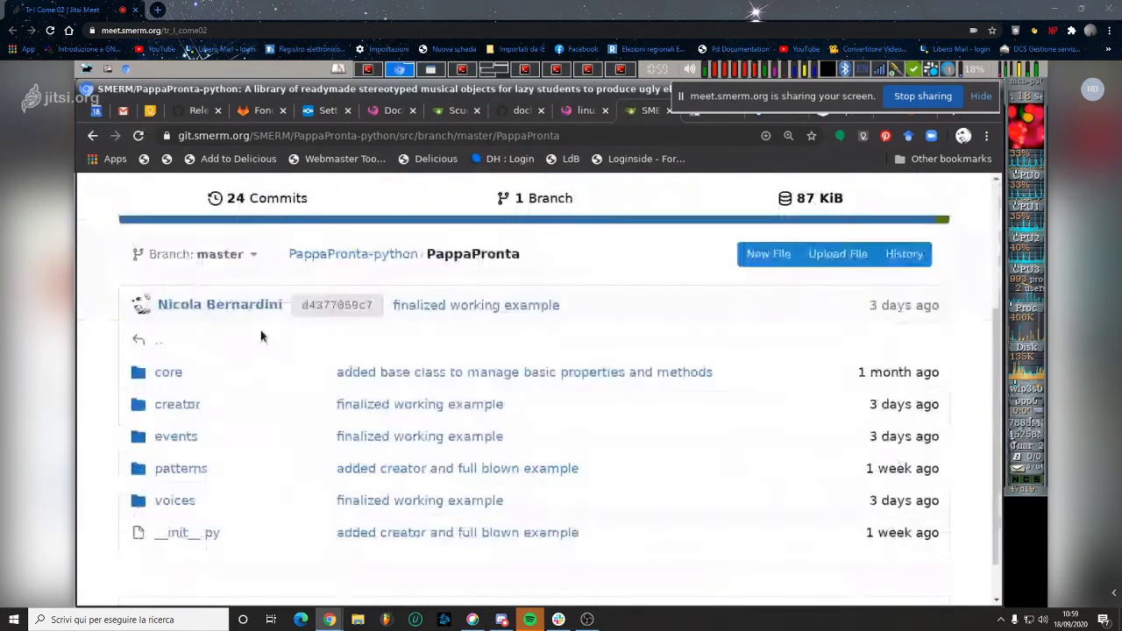
pyautogui.click(199, 470)
pyautogui.scroll(-3, 200, 470)
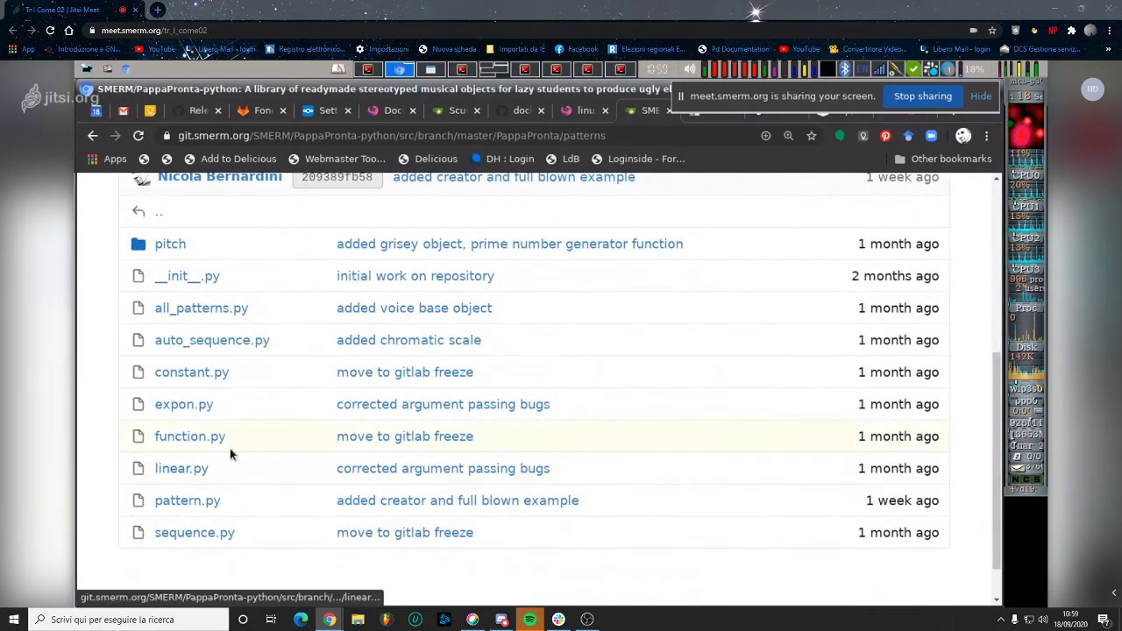
# - Open pattern.py in the patterns folder and examine the Pattern class definition
pyautogui.click(211, 501)
pyautogui.scroll(-2, 215, 496)
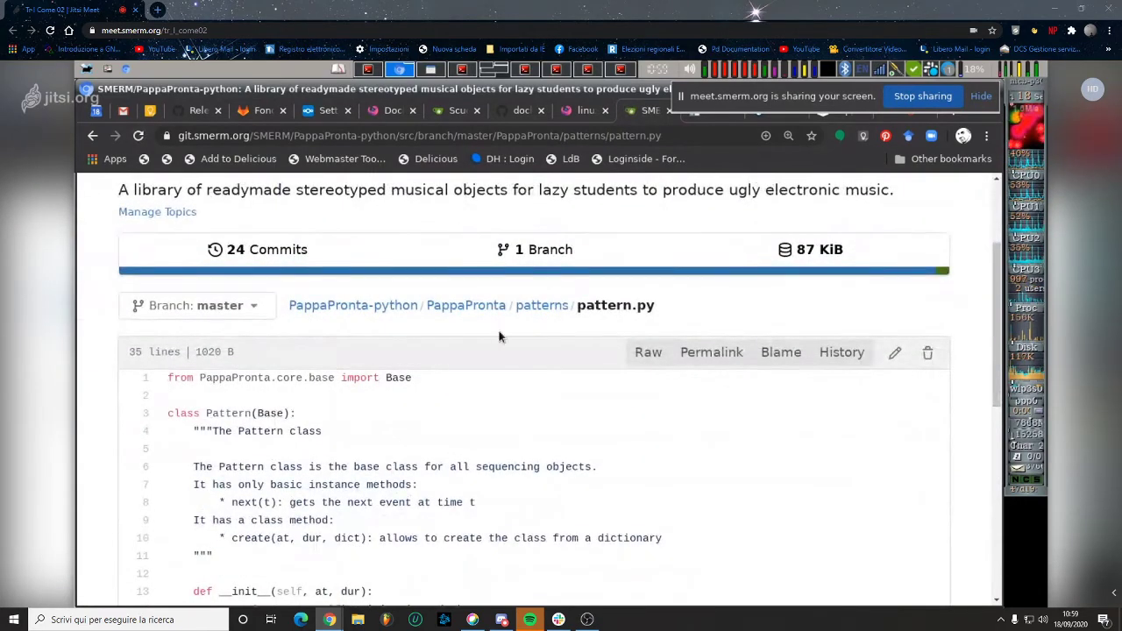
# - Go back to the PappaPronta folder, open base.py in its core folder, and examine the Base class's properties and methods
pyautogui.click(479, 306)
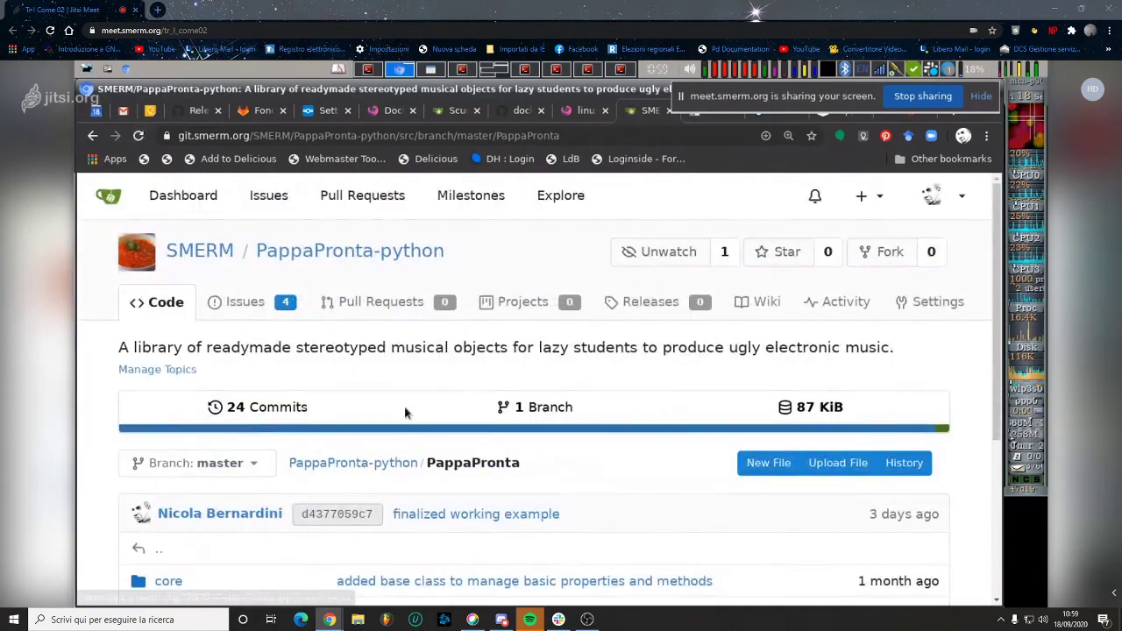
pyautogui.scroll(-2, 324, 421)
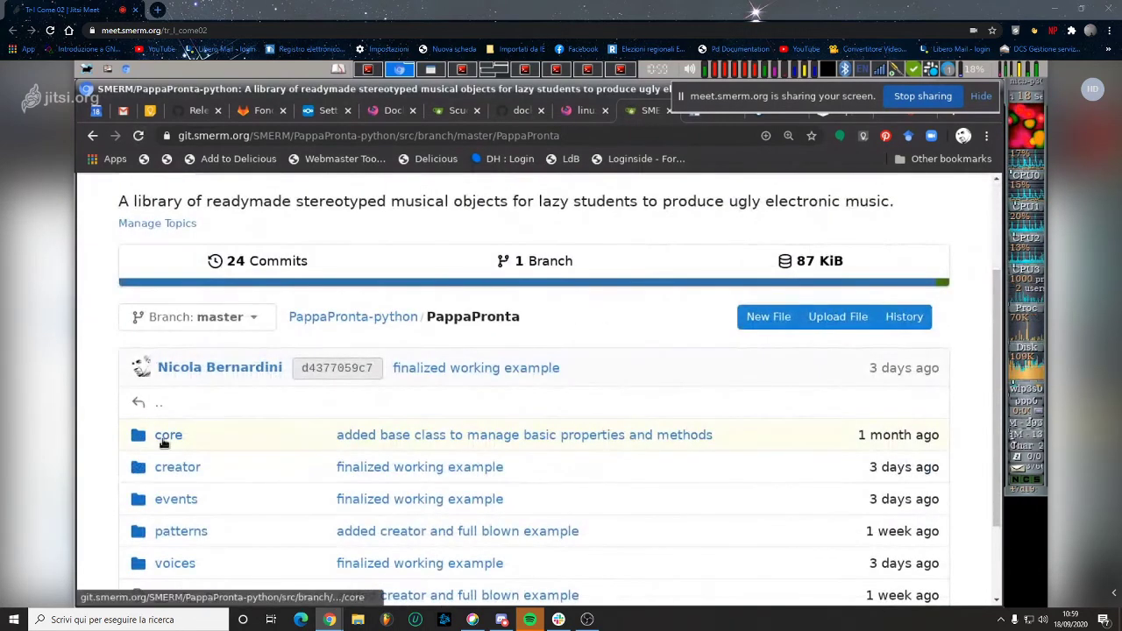
pyautogui.click(163, 438)
pyautogui.scroll(-4, 167, 439)
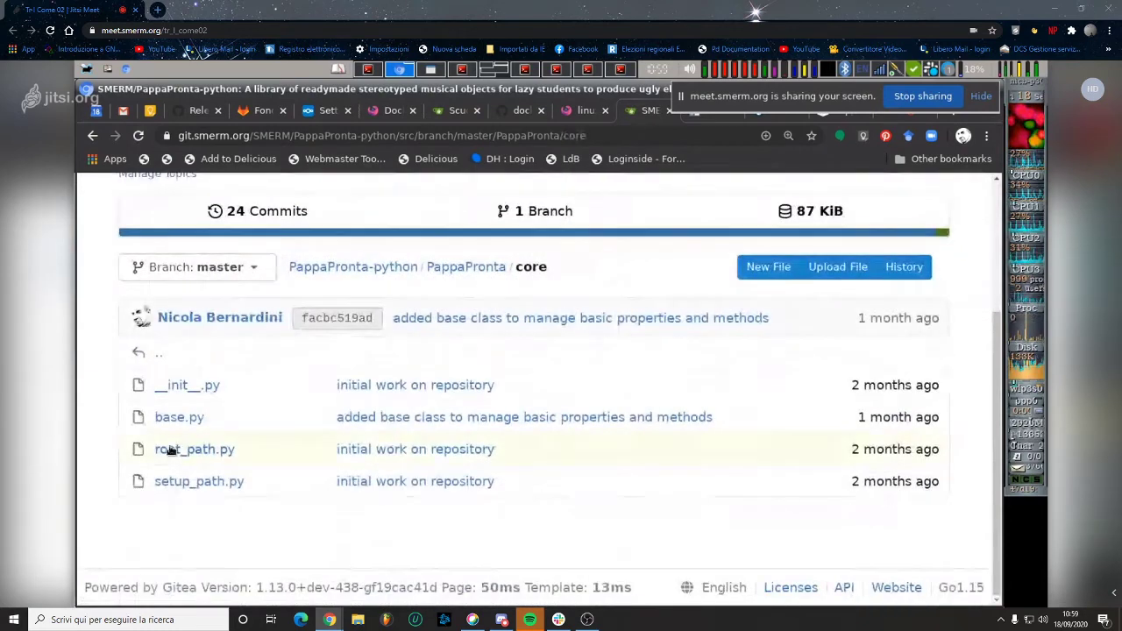
pyautogui.click(171, 419)
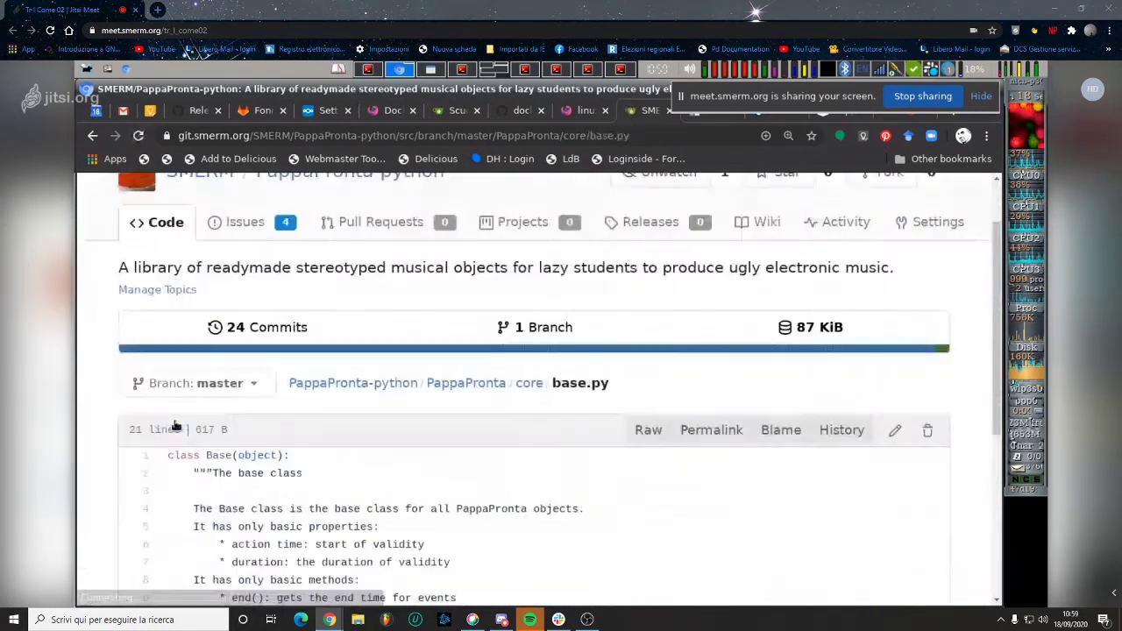
pyautogui.scroll(-3, 175, 426)
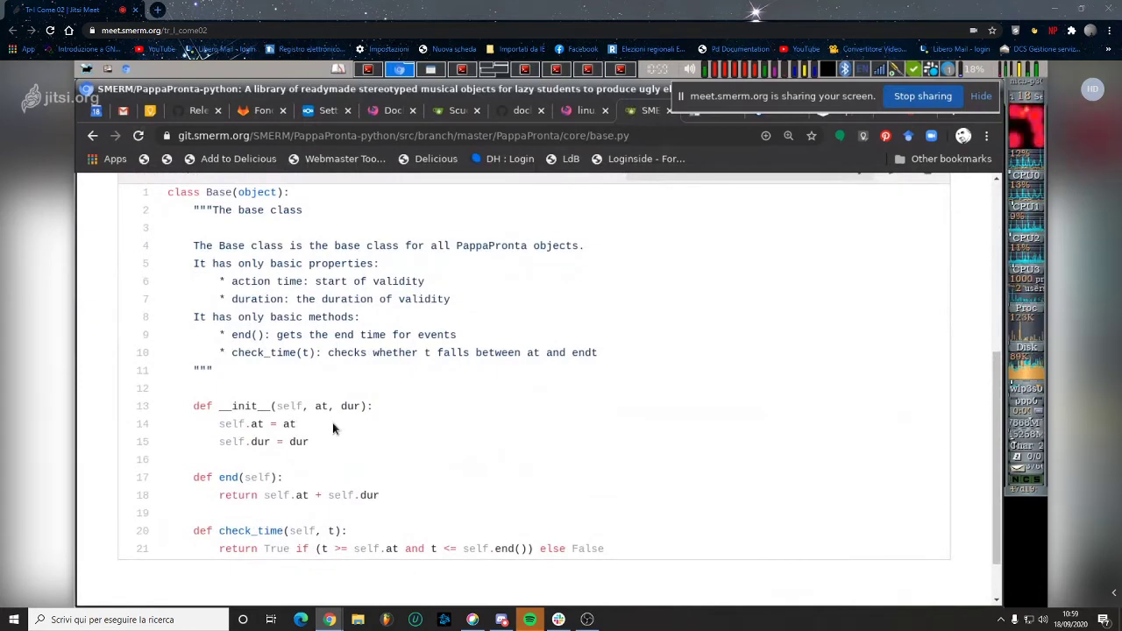
pyautogui.scroll(-1, 332, 424)
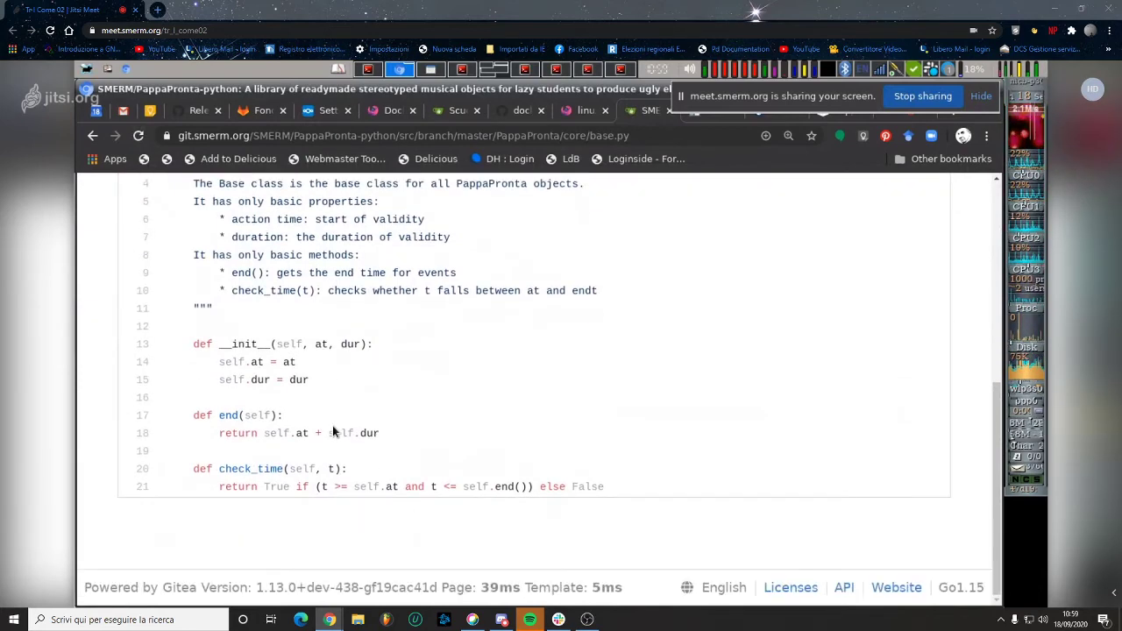